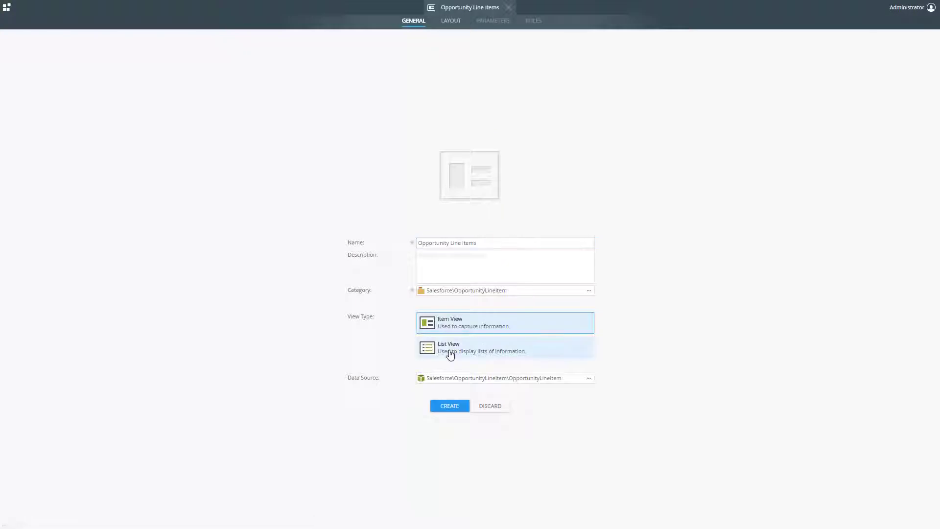
Step: Create 'Opportunity Line Items' as a List View using the List method
click(451, 354)
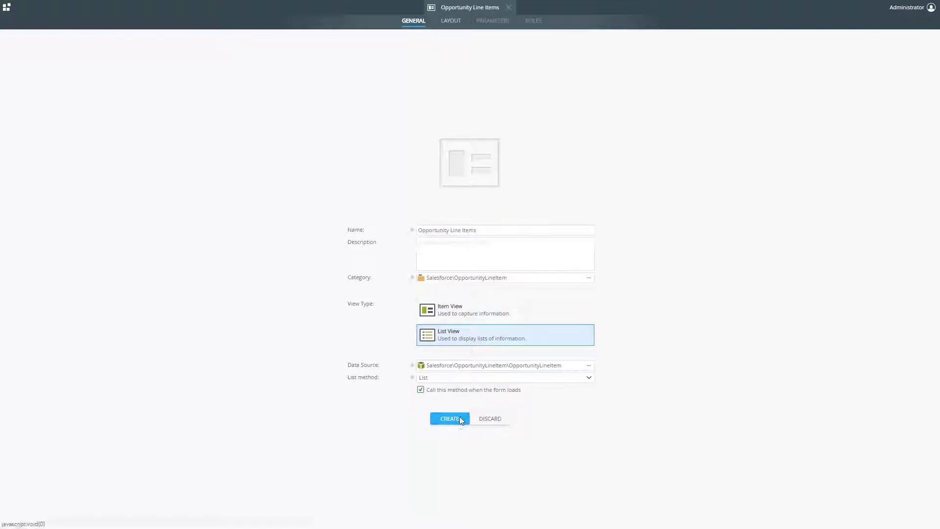
click(461, 420)
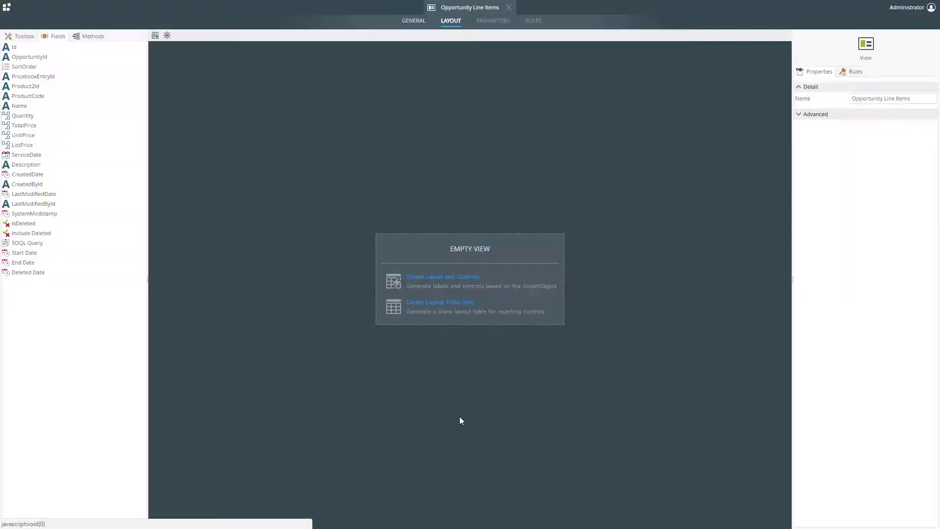
Step: Generate table labels and controls for Name, ProductCode, Quantity and TotalPrice
click(460, 284)
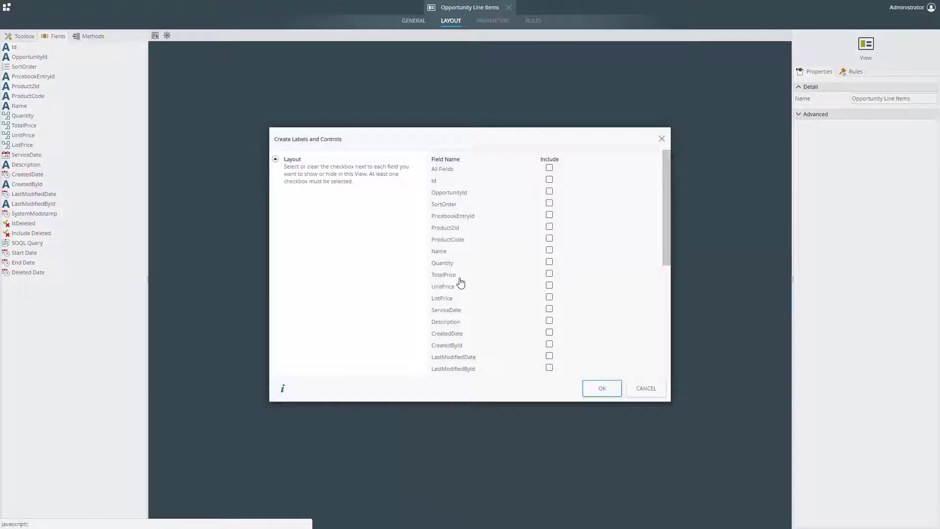
click(549, 251)
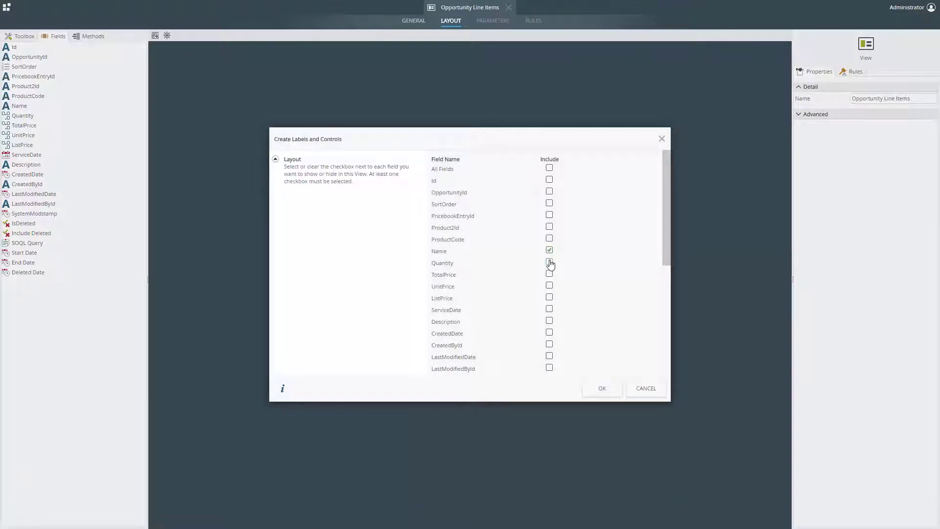
click(550, 239)
click(549, 263)
click(600, 387)
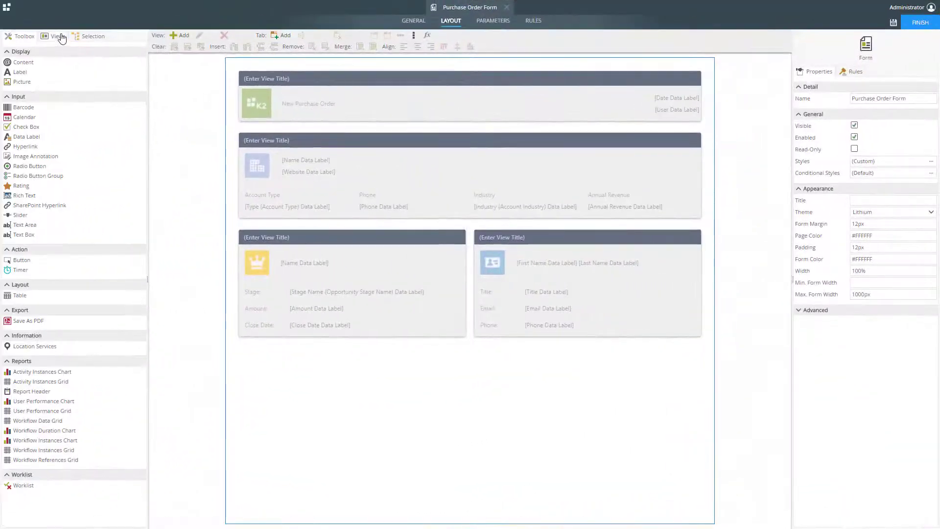
Step: Drag Opportunity Line Items View and Quote from Recent Items onto the form canvas
click(58, 35)
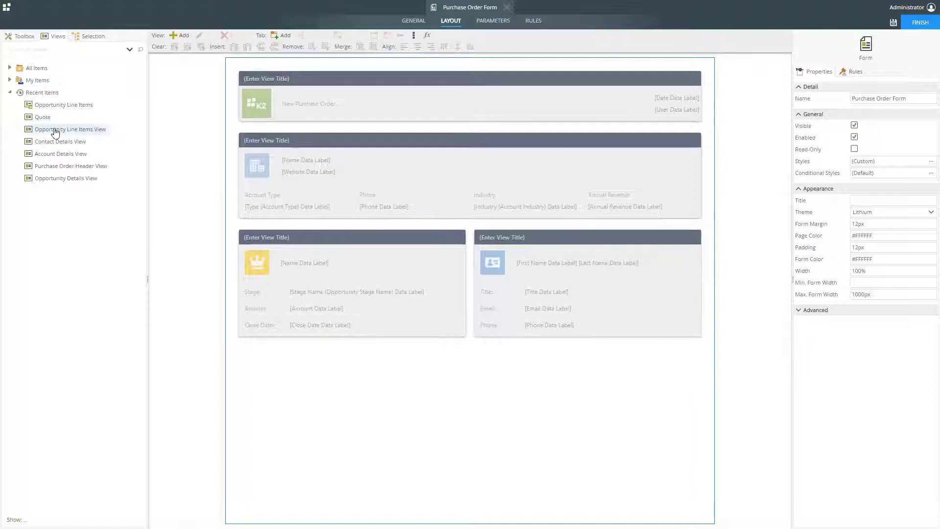
drag(58, 129, 405, 408)
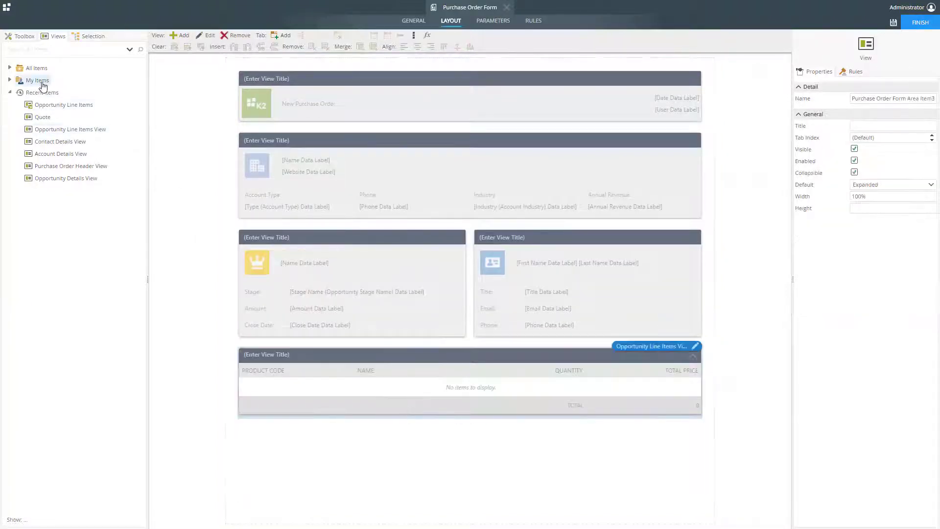
mouse_move(42, 117)
mouse_down()
mouse_move(237, 392)
mouse_move(237, 431)
mouse_up()
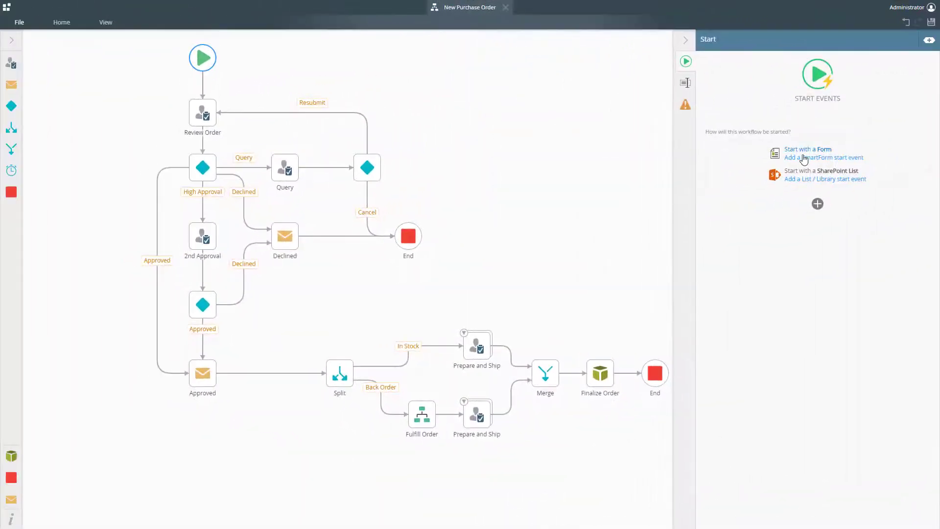
Step: Set Purchase Order Form as the workflow's start form, accepting the detected data sources
click(803, 157)
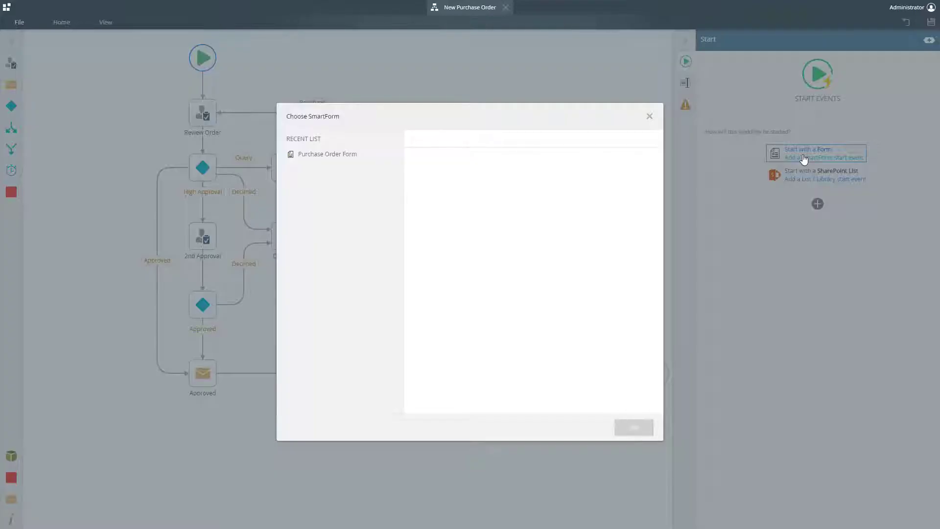
click(348, 158)
click(630, 429)
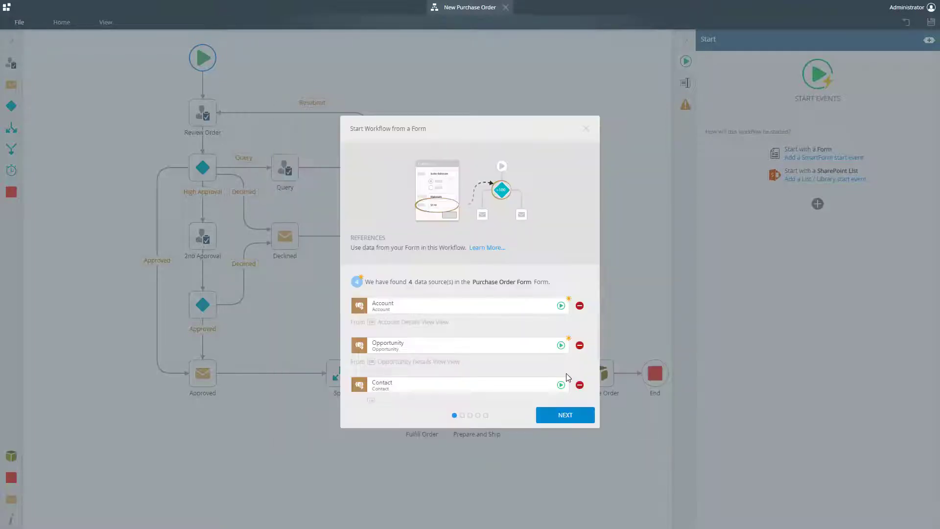
scroll(528, 338, down, 1)
scroll(528, 338, up, 2)
click(559, 412)
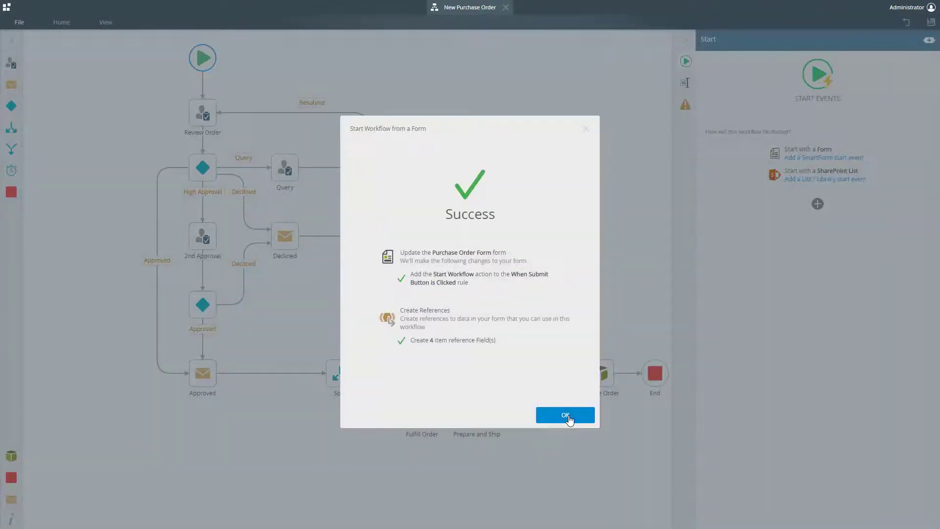
click(567, 416)
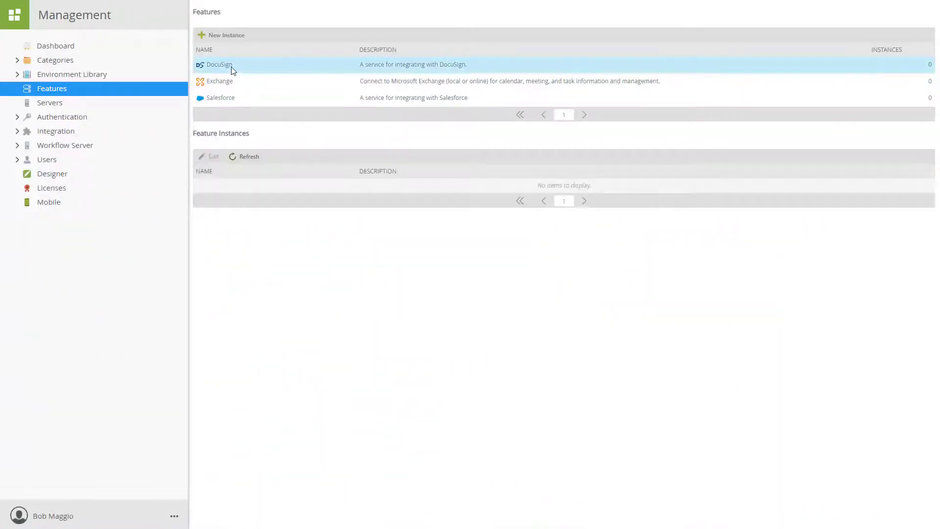
Step: Create a DocuSign instance with the REST API URL, pasted account ID and suggested user name
click(226, 35)
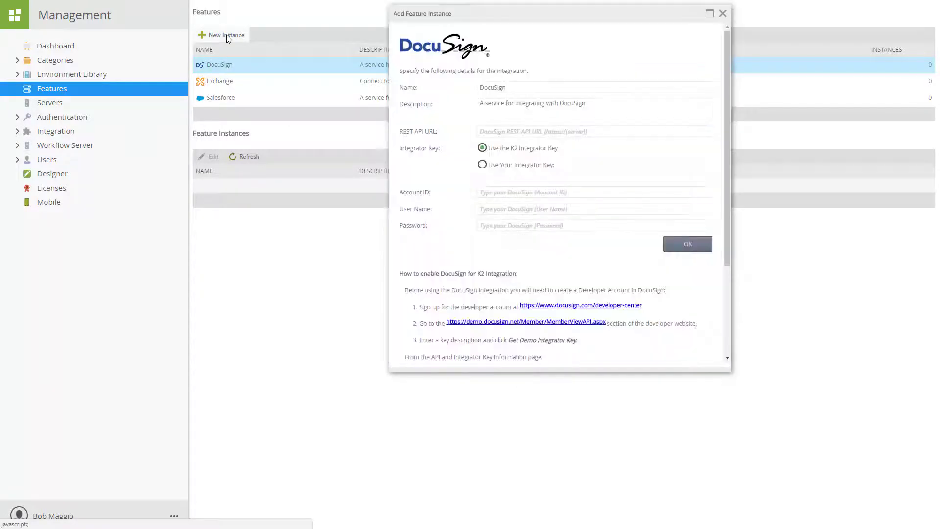
click(485, 131)
text(https://demo.docusign.net)
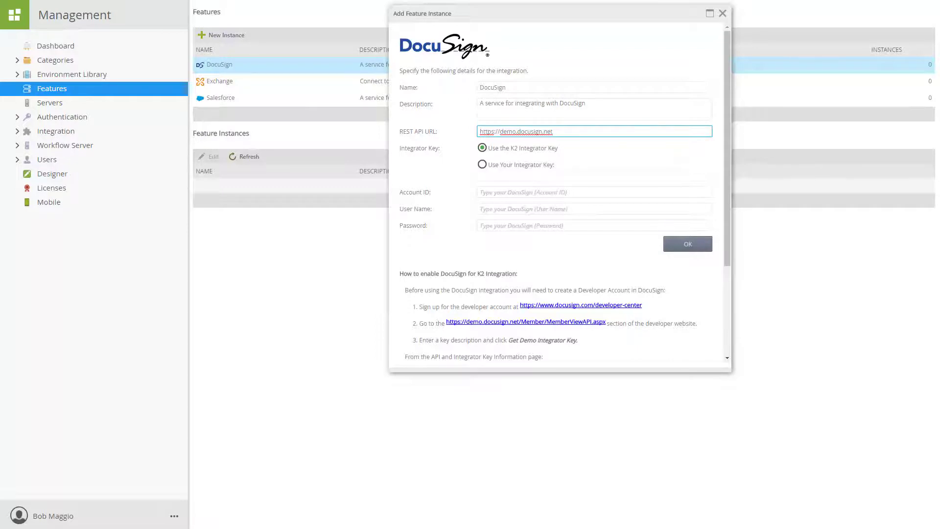
key(Tab)
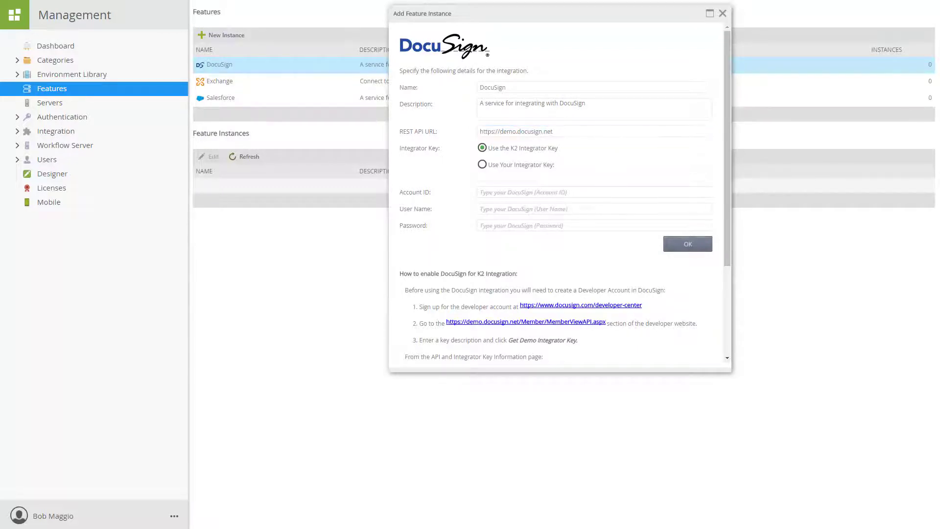
click(507, 192)
key(ctrl+v)
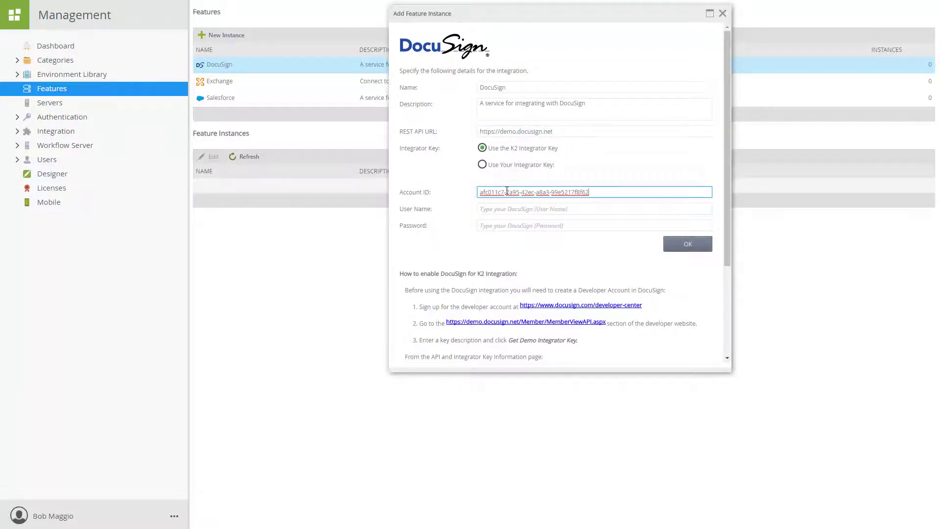
click(500, 208)
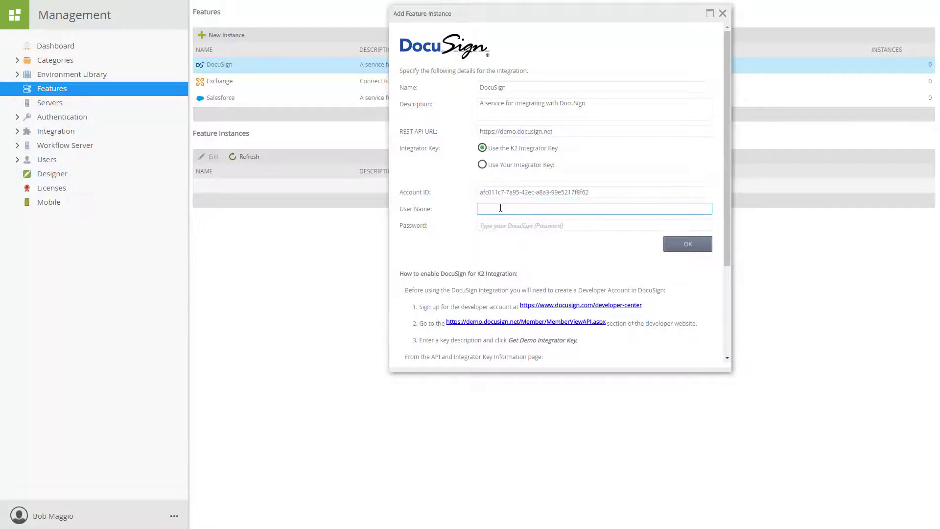
text(DSBroker)
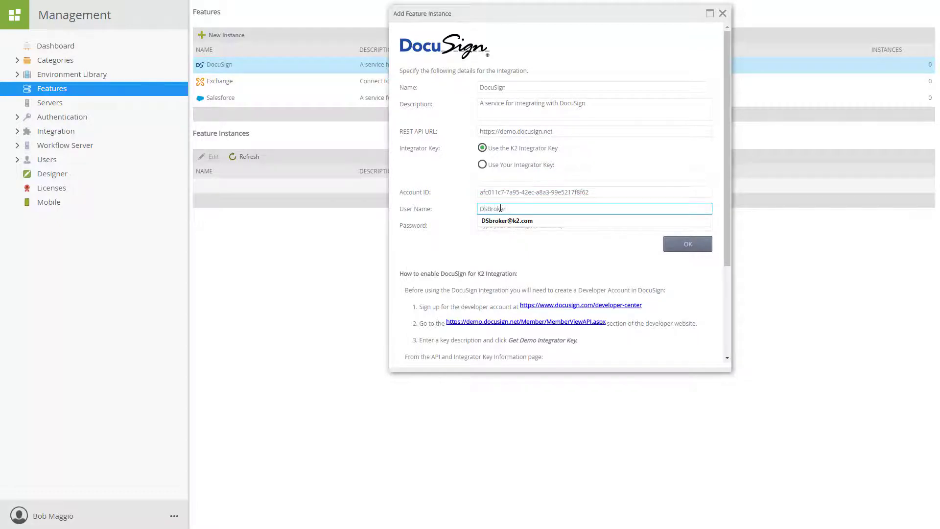
text(com)
key(Tab)
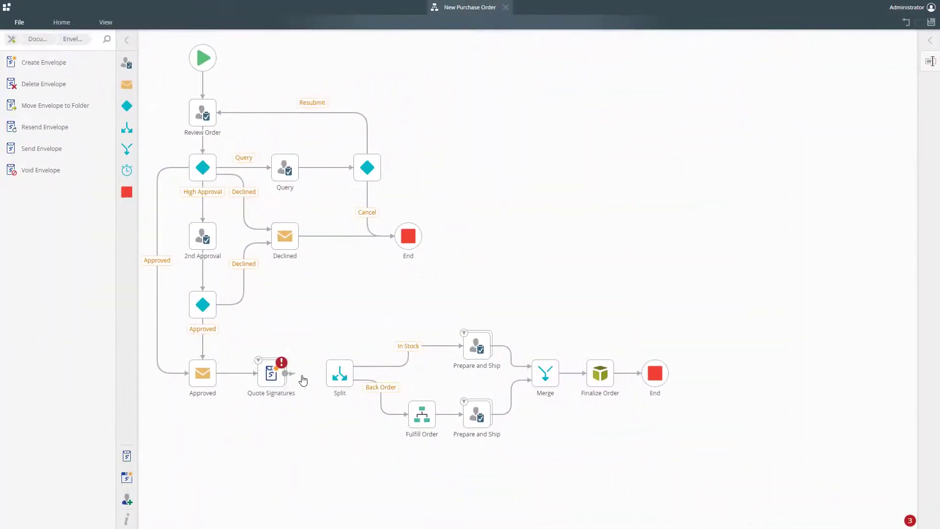
Step: Connect Quote Signatures to Split and show its Create Envelope settings
drag(286, 373, 325, 374)
click(264, 369)
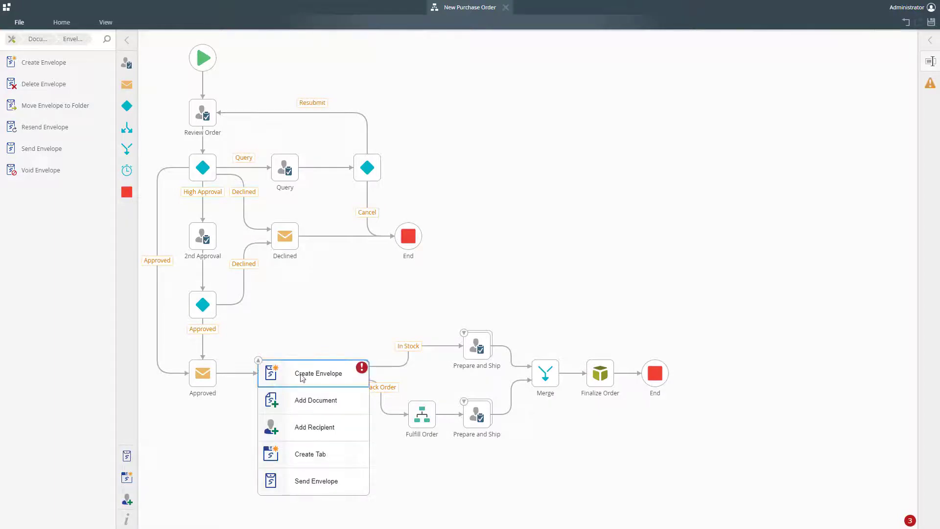
click(301, 377)
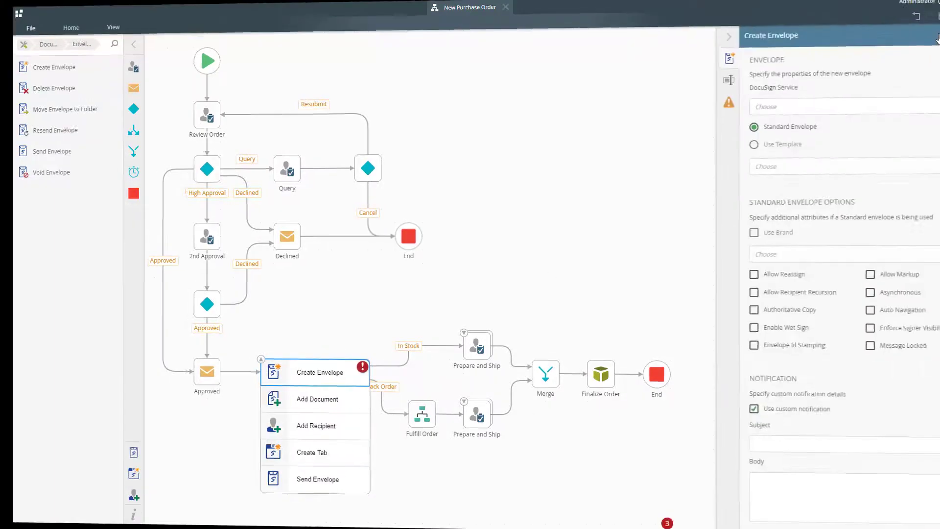